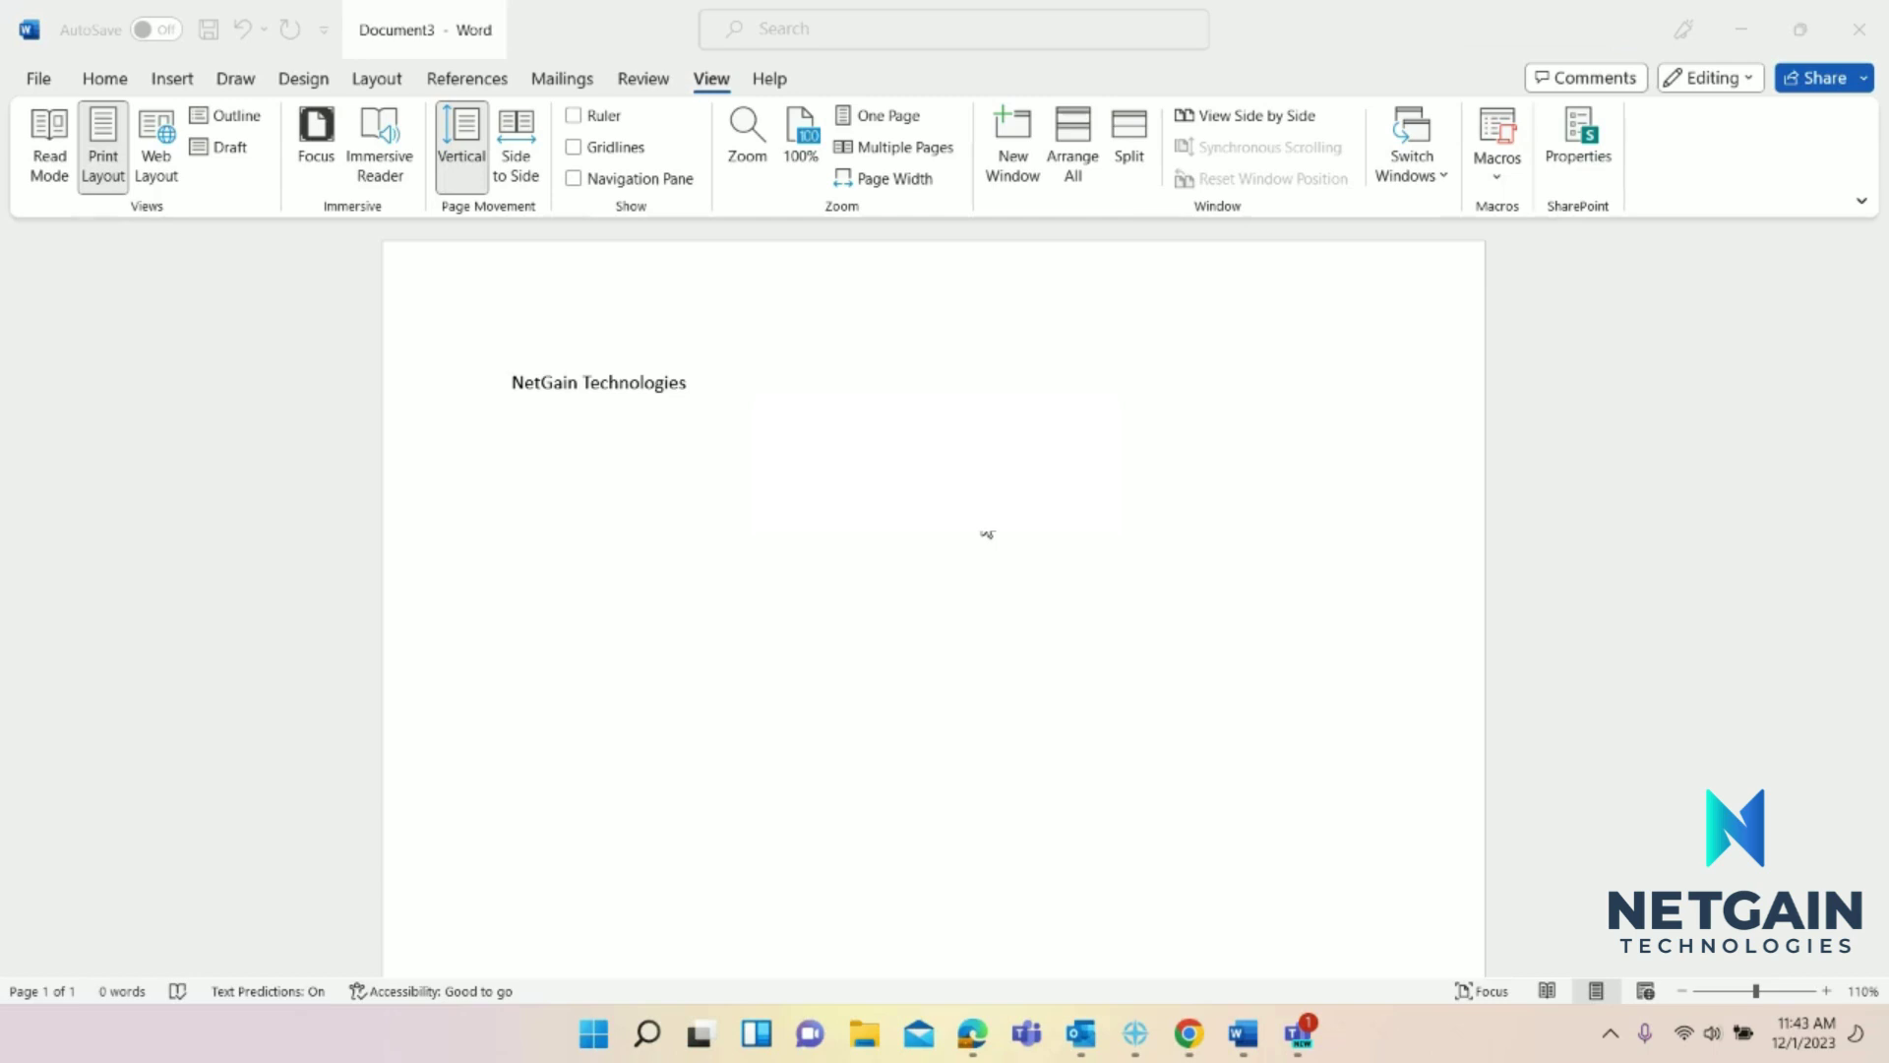
Select the 'NetGain Technologies' heading text in the document
click(705, 389)
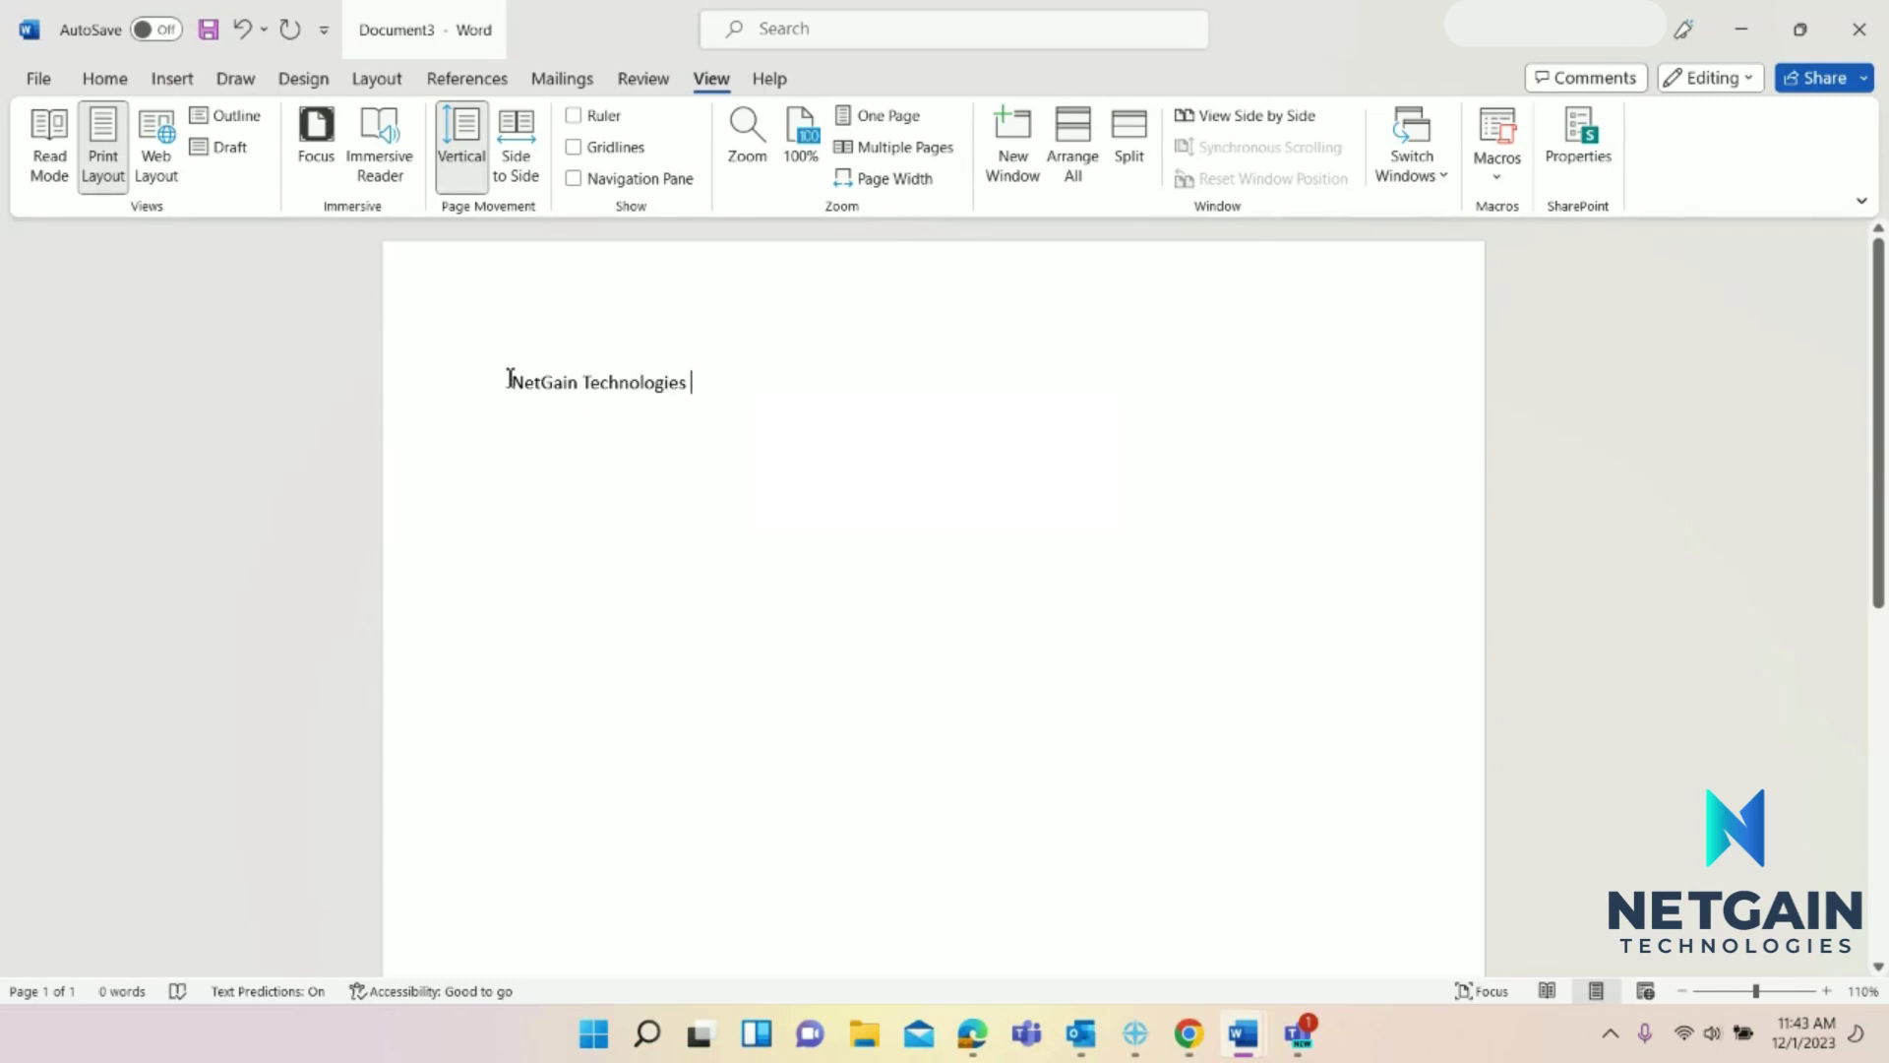
drag(508, 383, 714, 403)
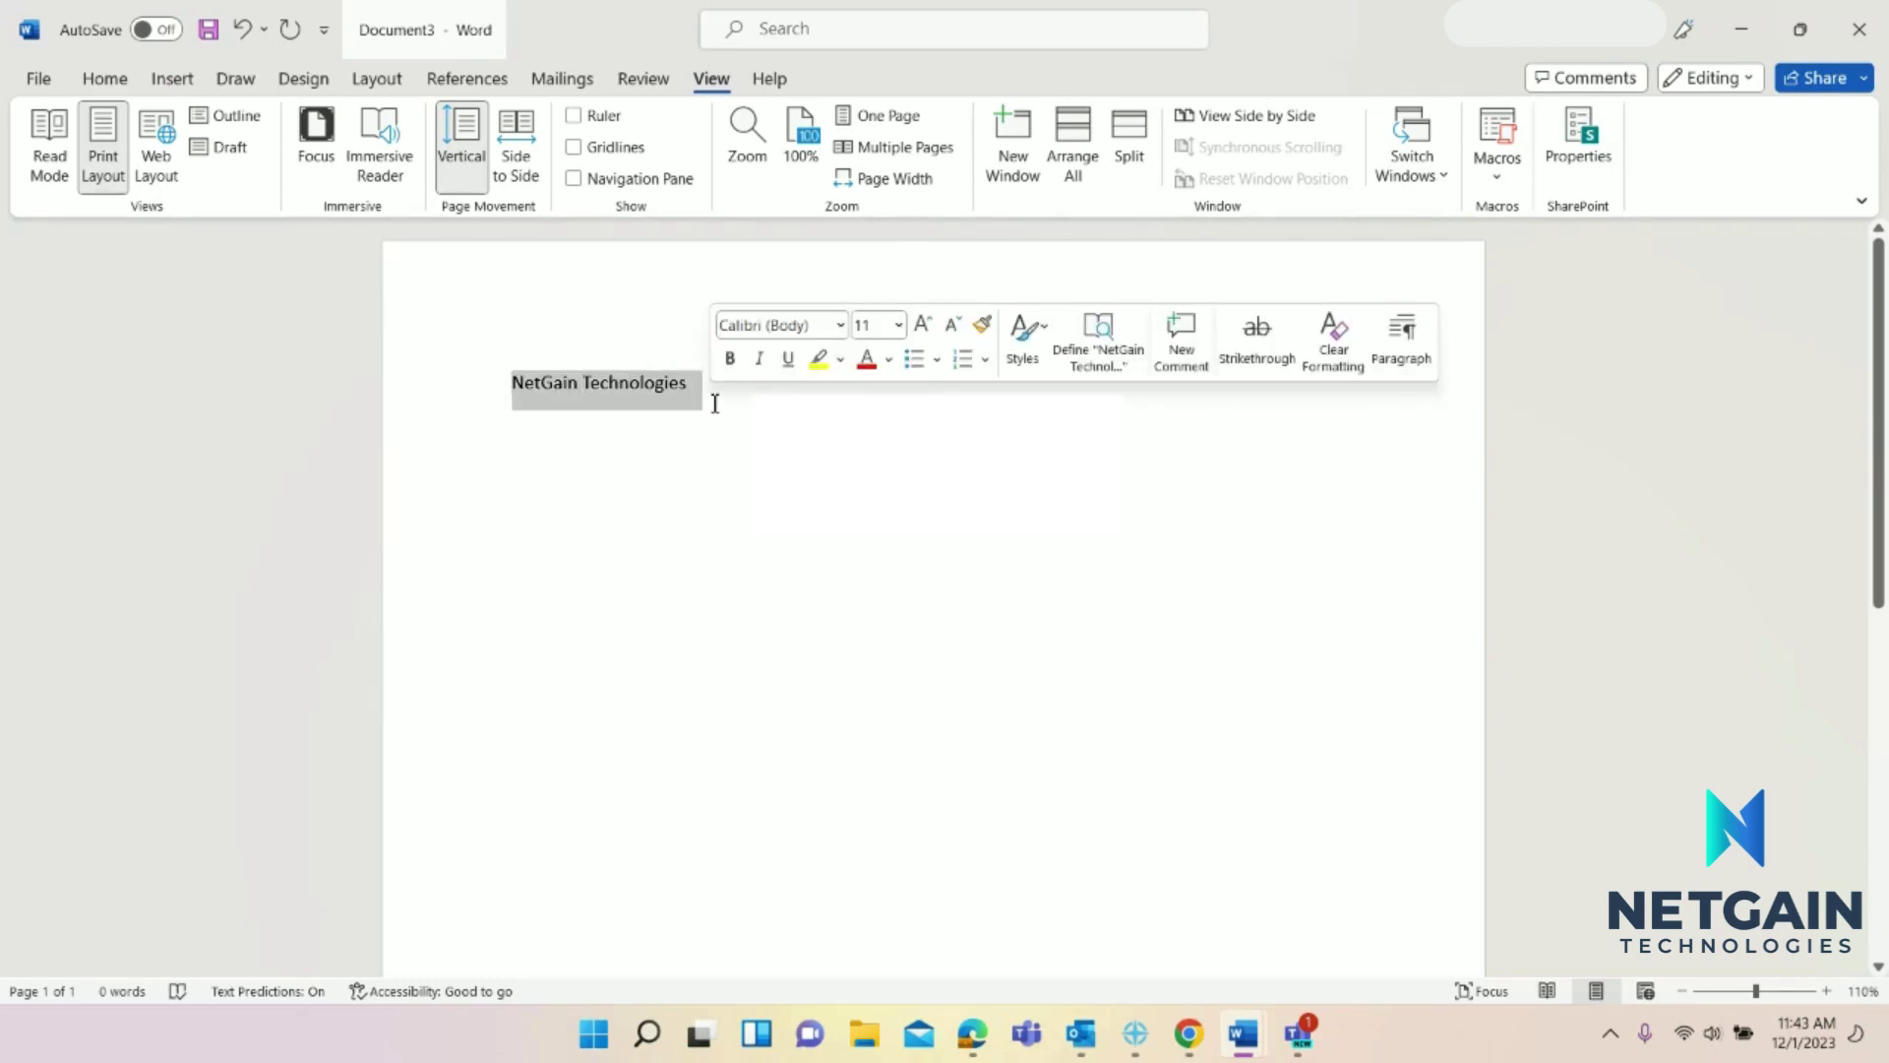
key(ctrl+k)
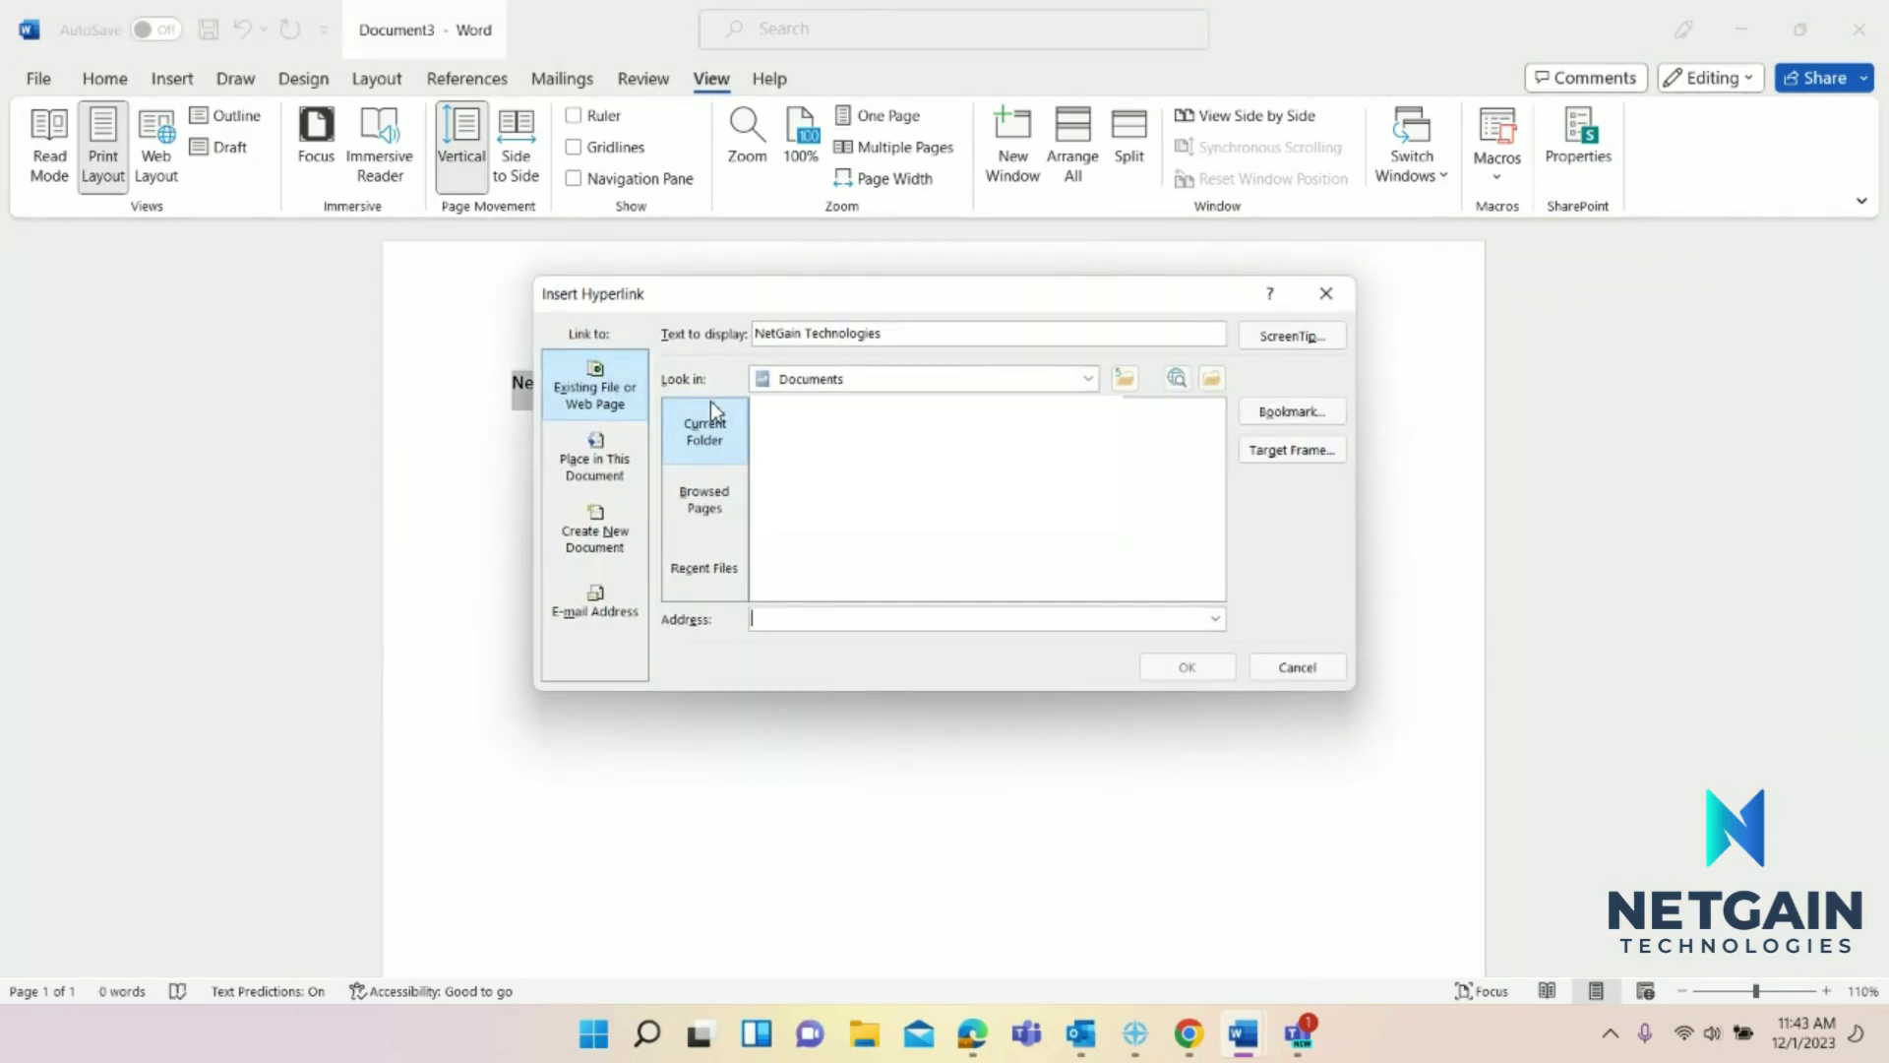
click(711, 406)
text(https://www.netgainit.com/)
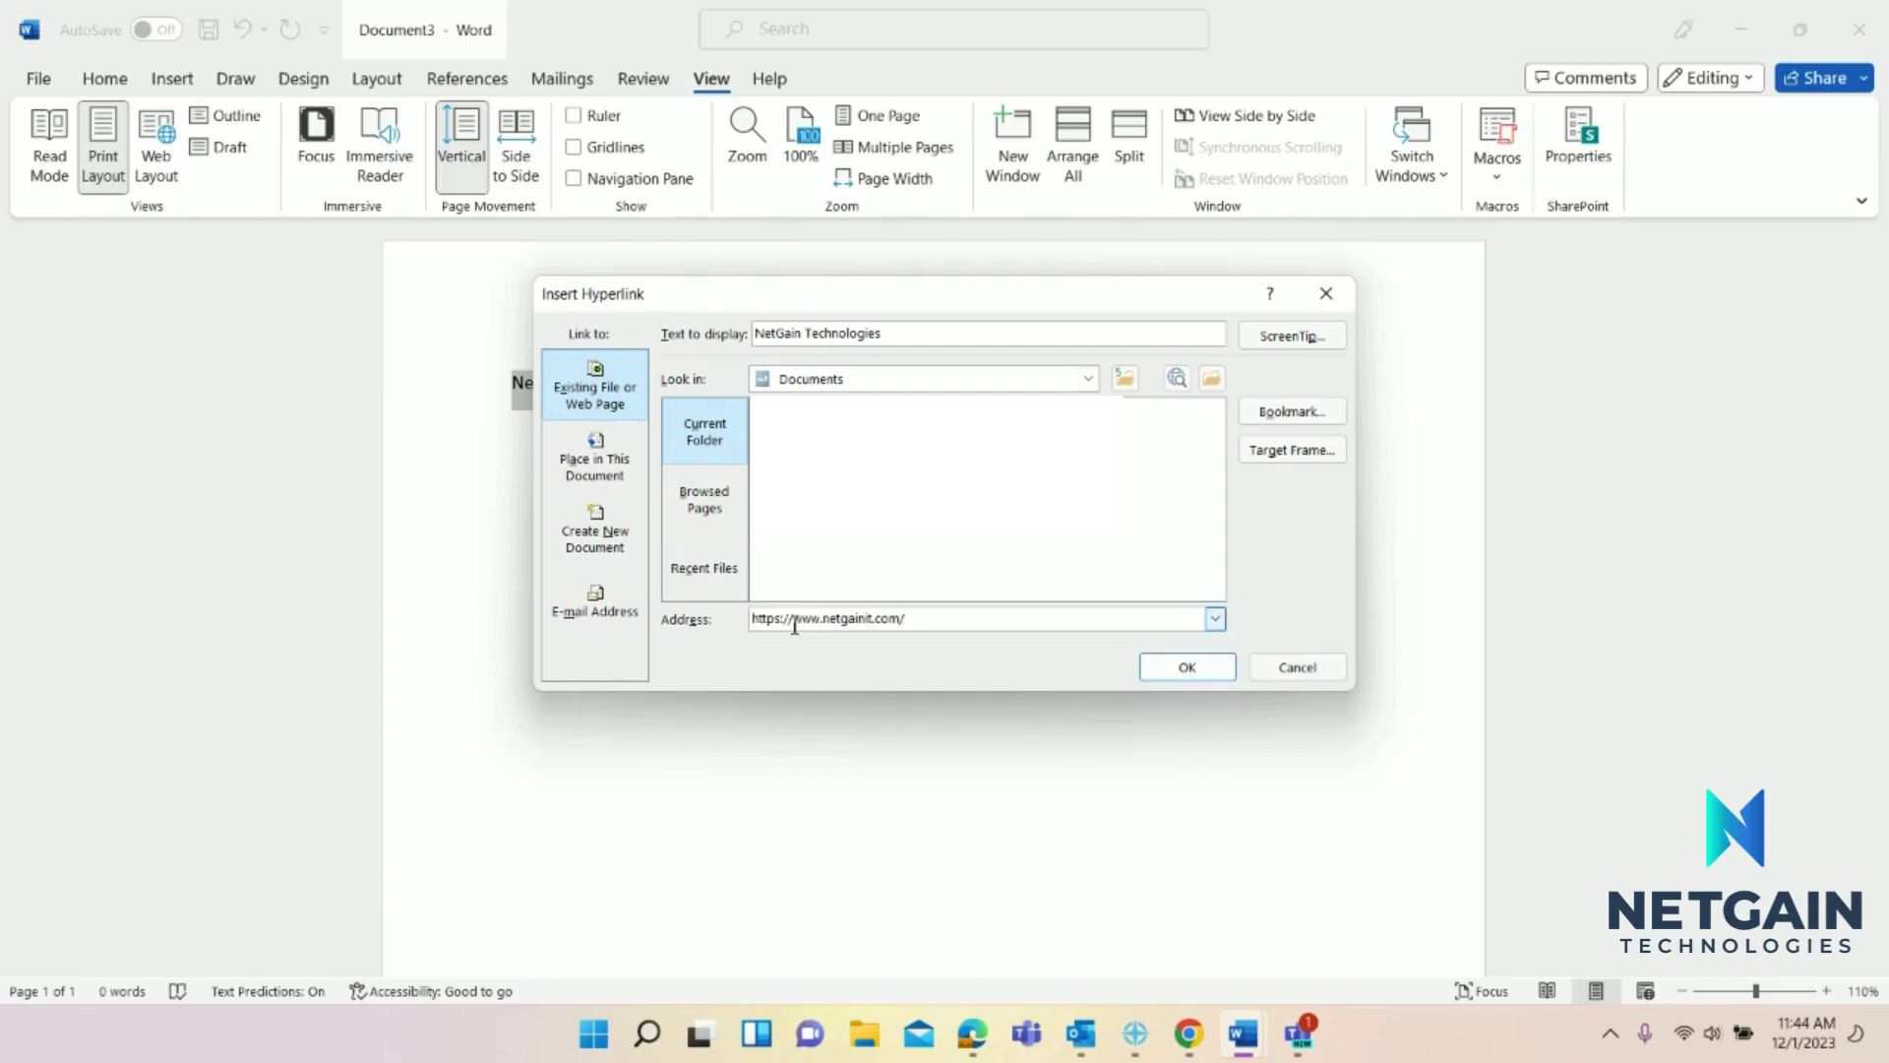
click(1187, 668)
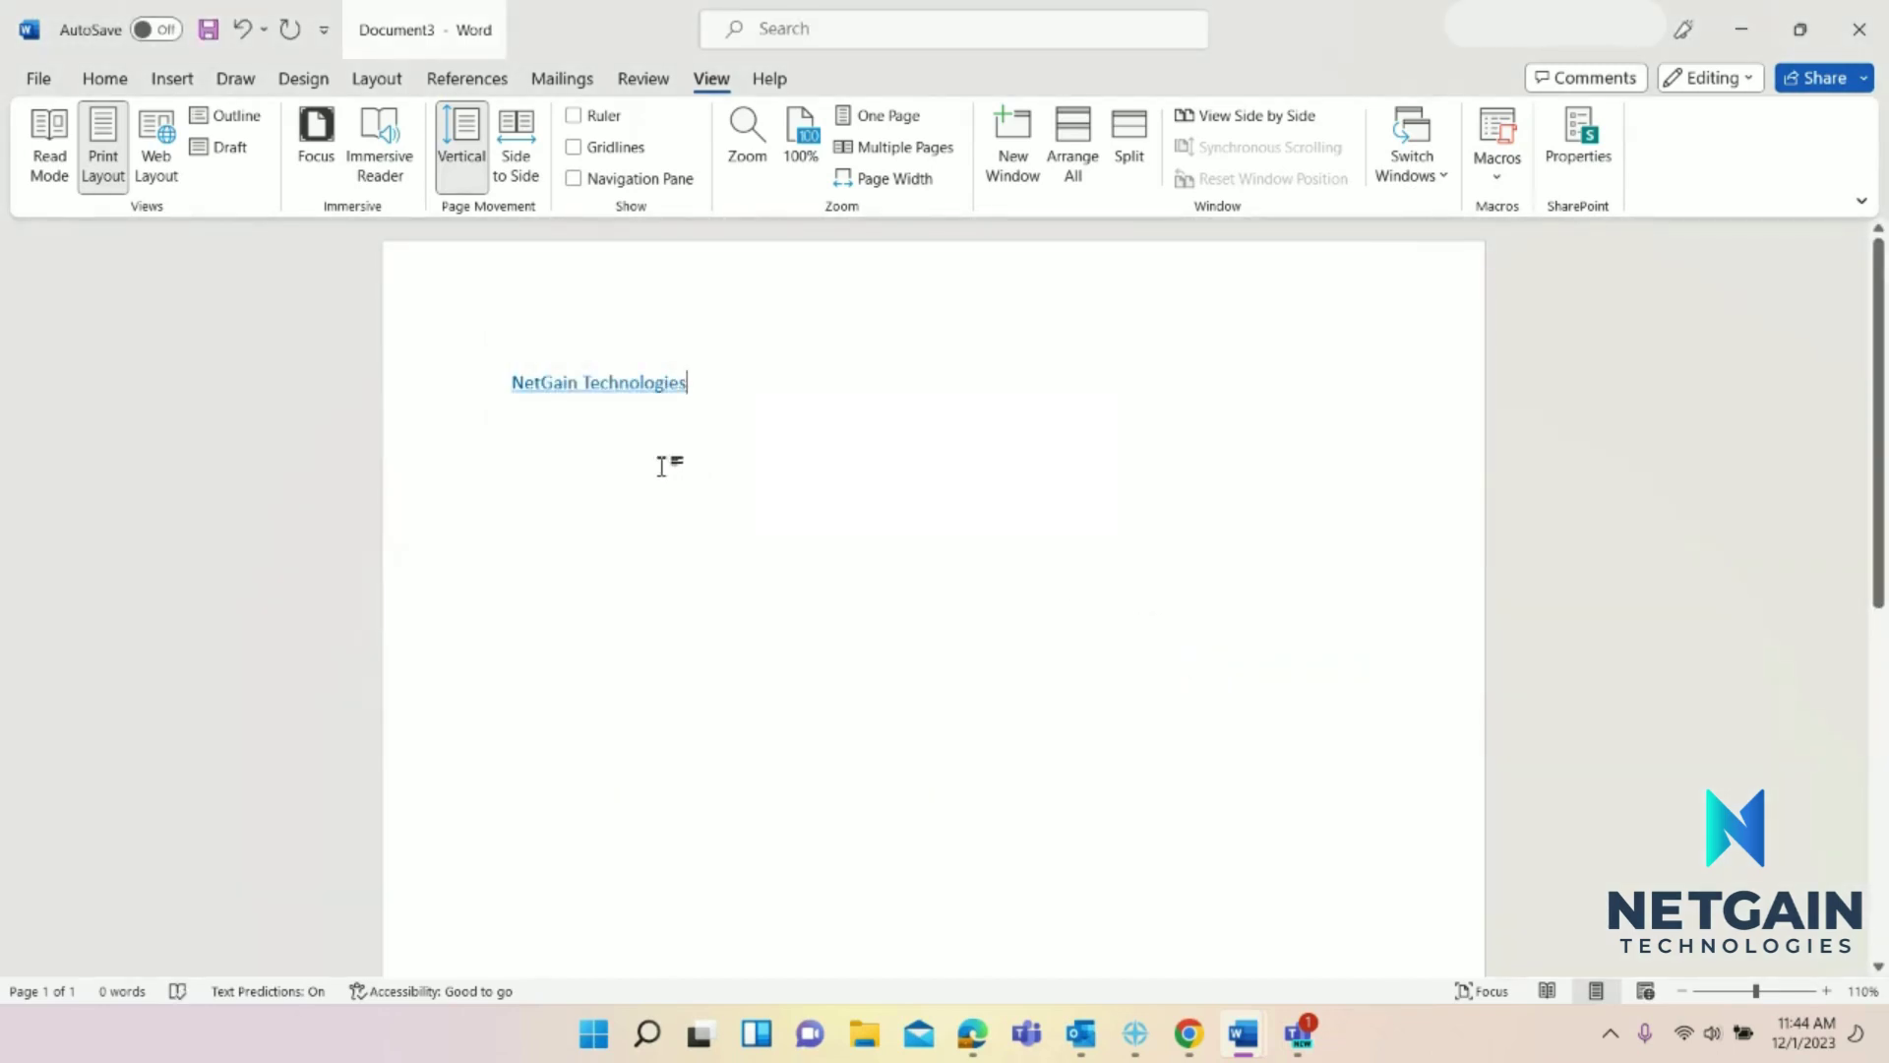